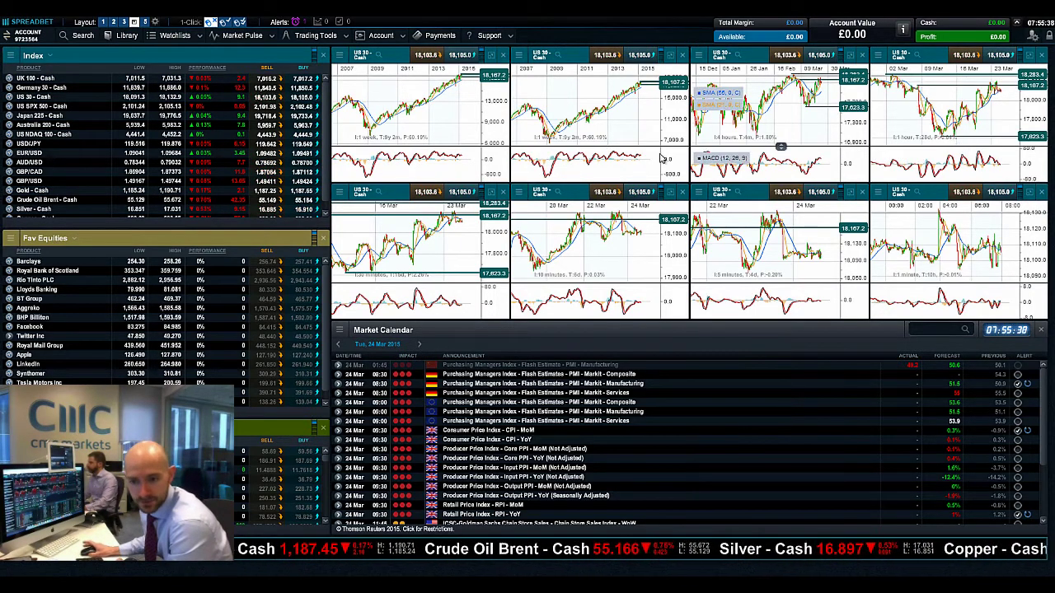
Move the first US 30 chart from monthly to weekly candles covering about four years.
left_click(491, 55)
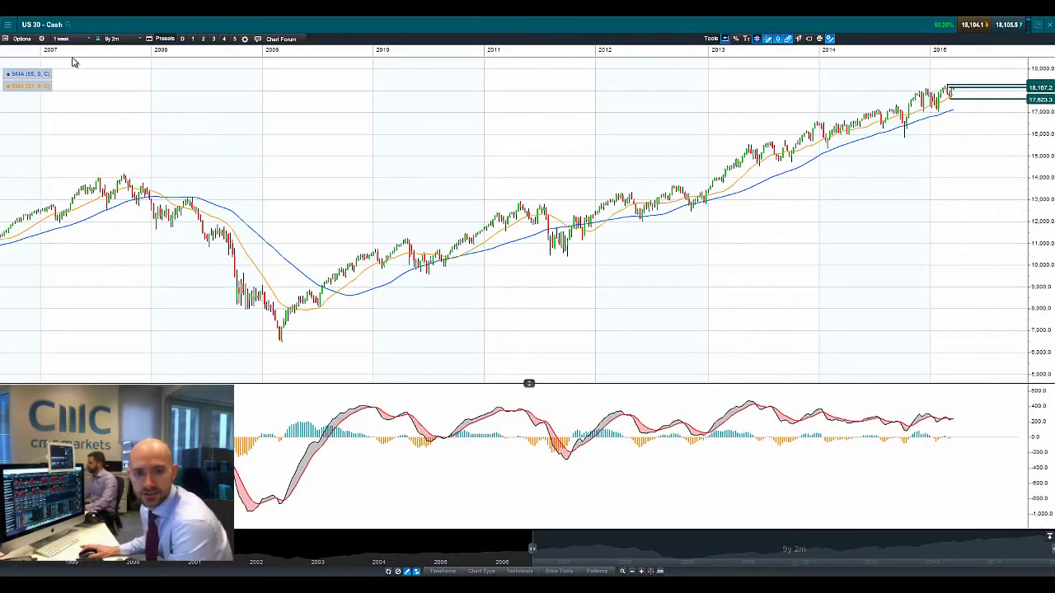
left_click(65, 39)
left_click(83, 236)
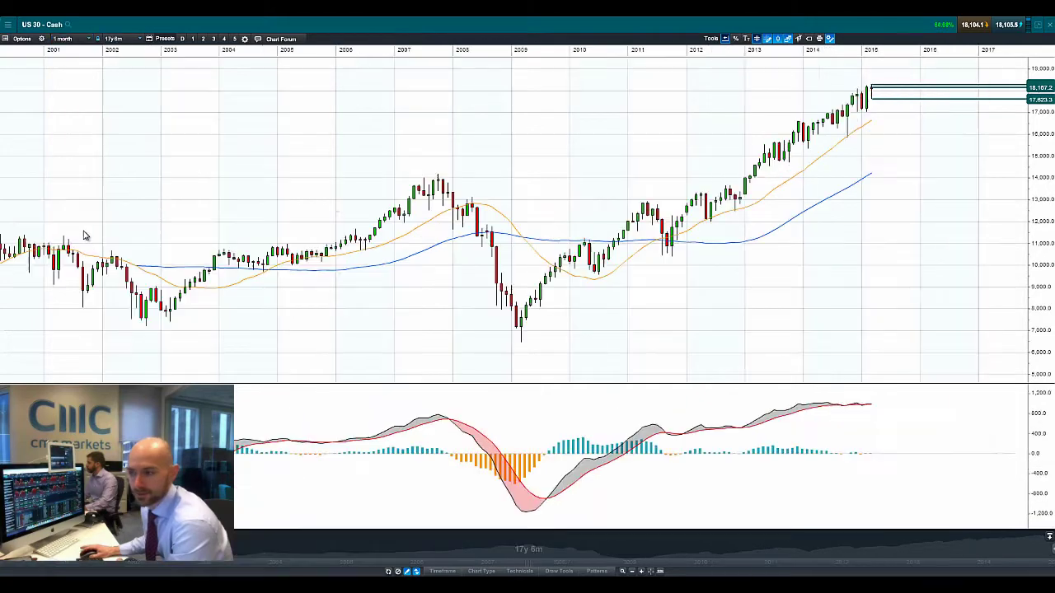
left_click(1018, 38)
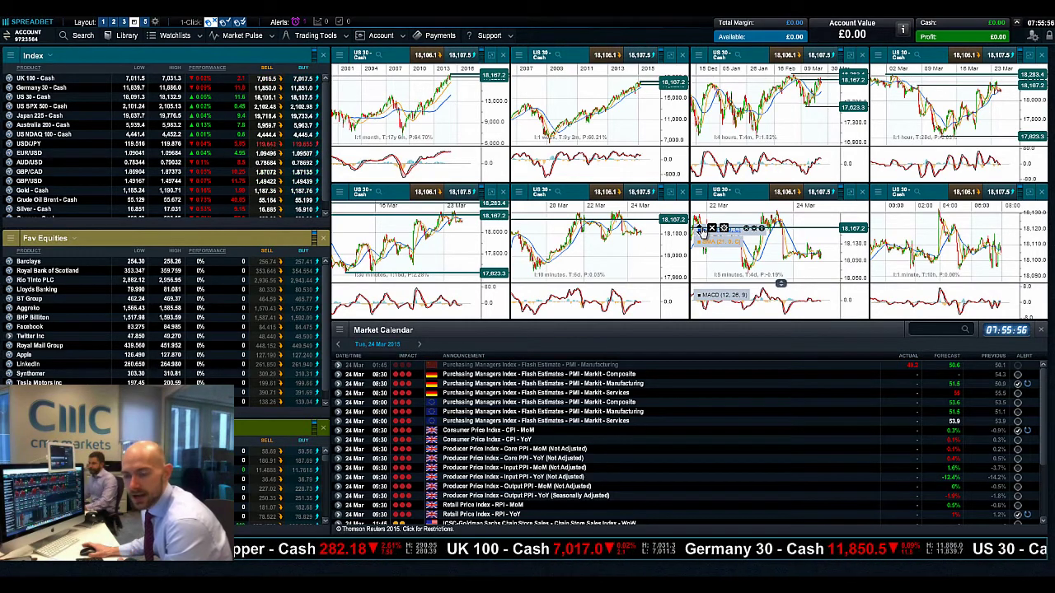
left_click(492, 55)
left_click(72, 39)
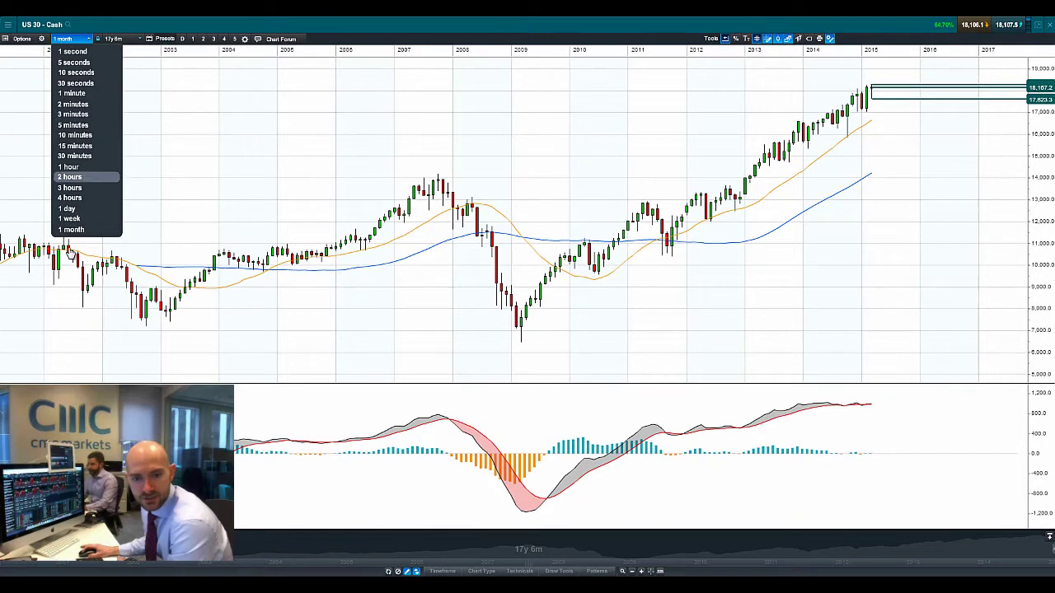
left_click(69, 218)
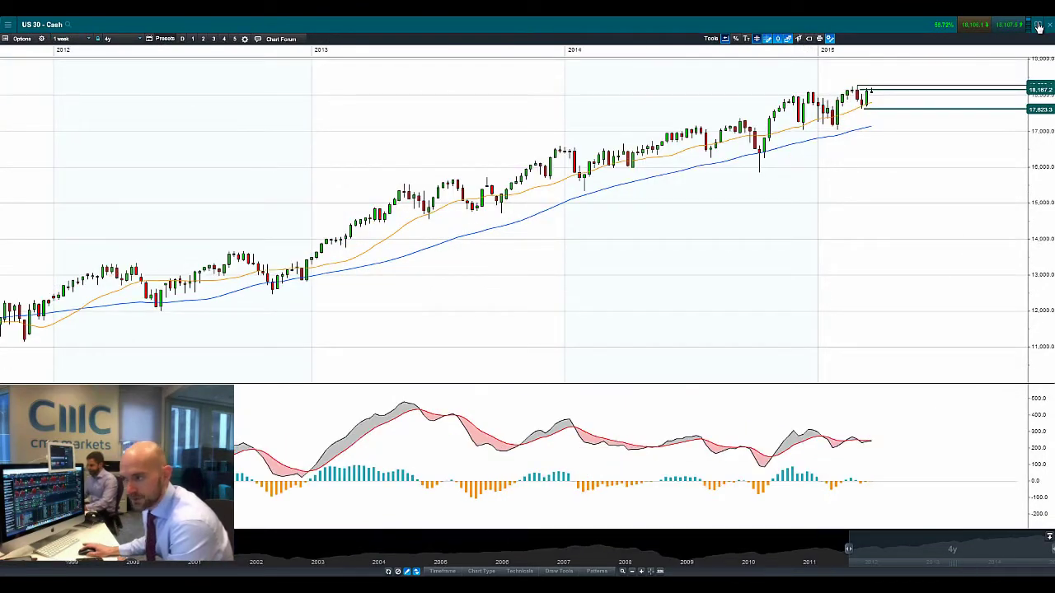
left_click(1038, 27)
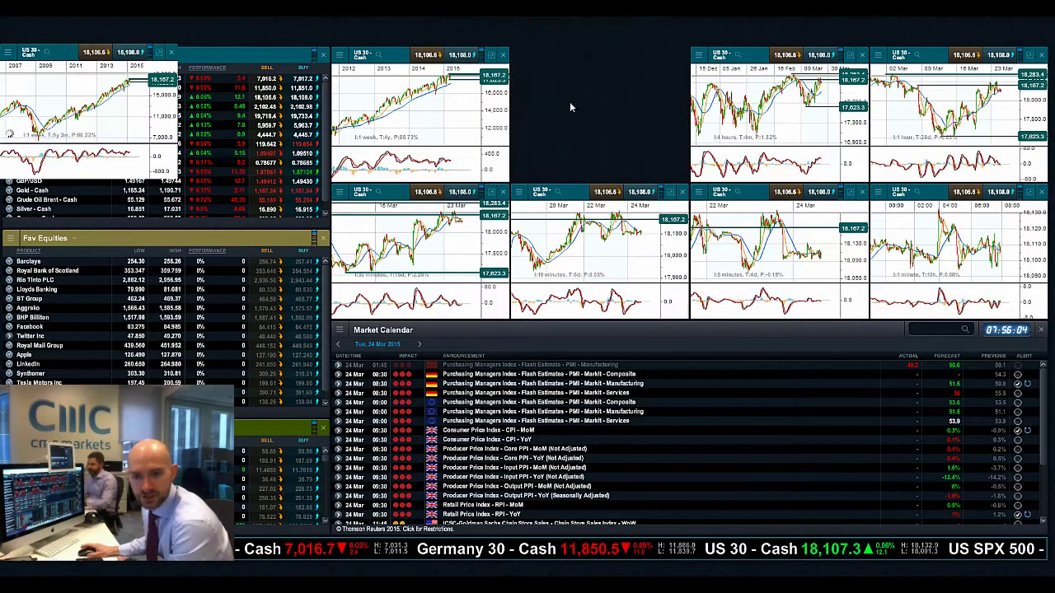
Switch the second US 30 chart to 1-day candles over ten months and review its horizontal levels.
left_click(158, 52)
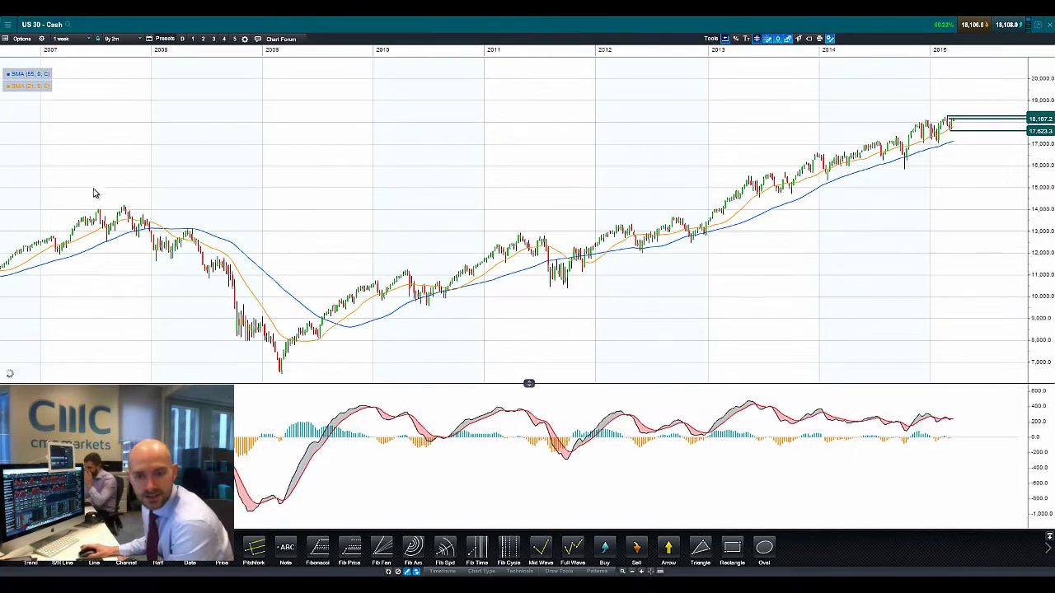
left_click(66, 38)
left_click(74, 216)
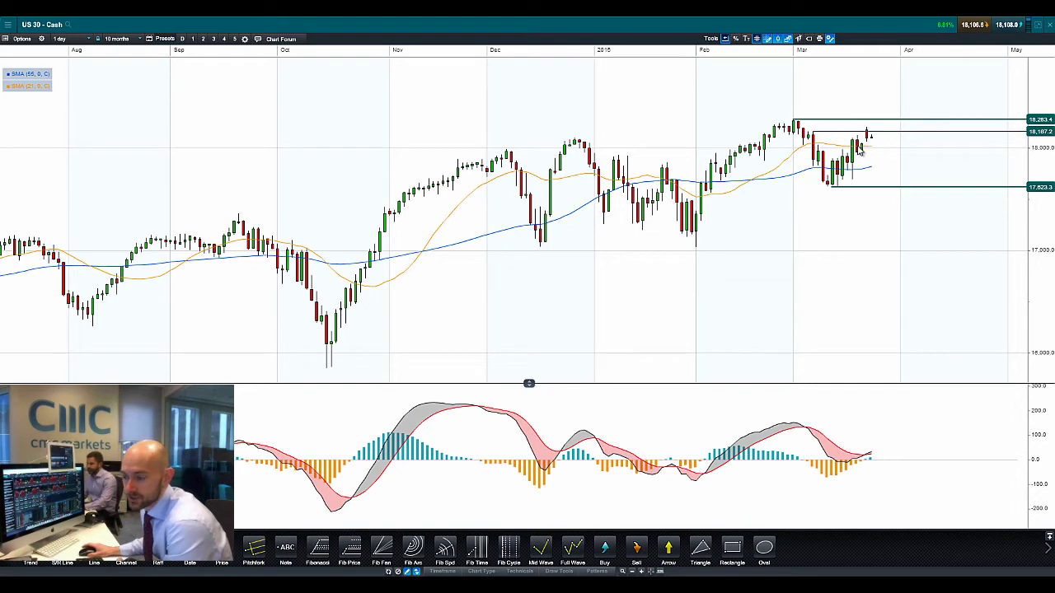
mouse_move(867, 132)
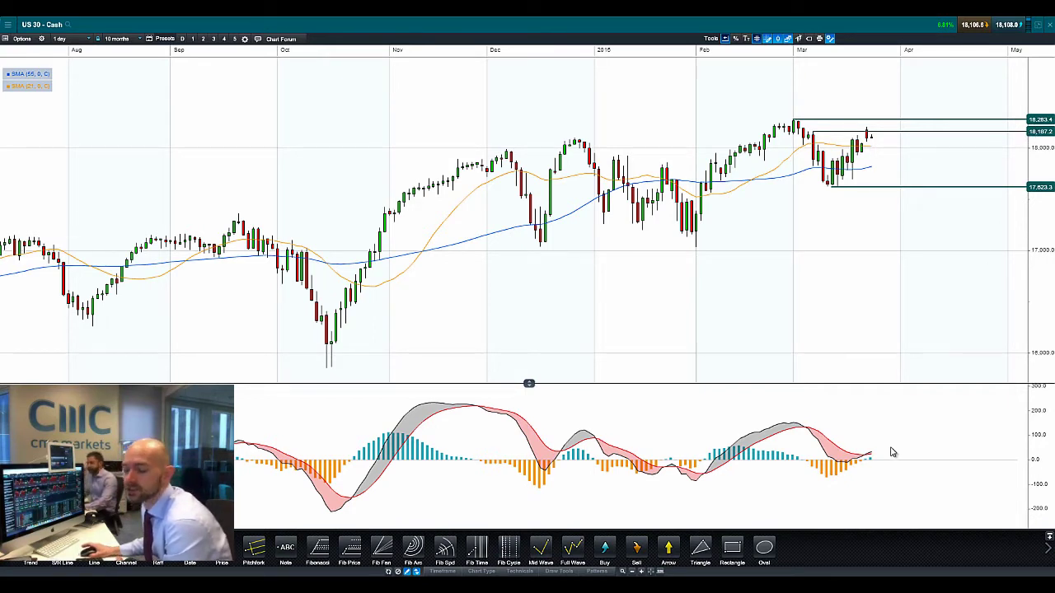
left_click(1039, 28)
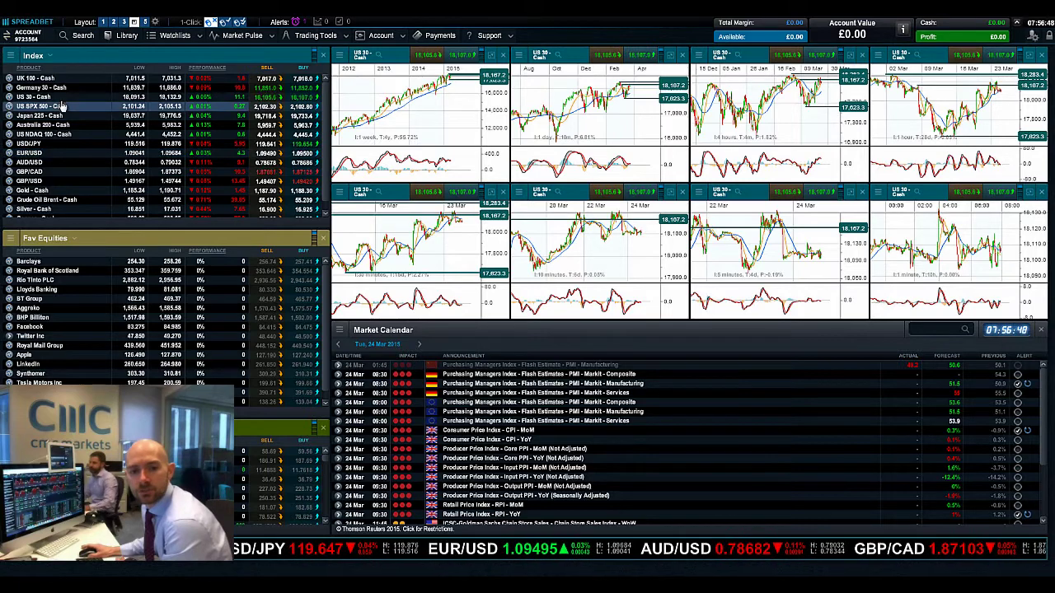
Load UK 100 - Cash from the Index watchlist into all eight charts.
left_click(62, 115)
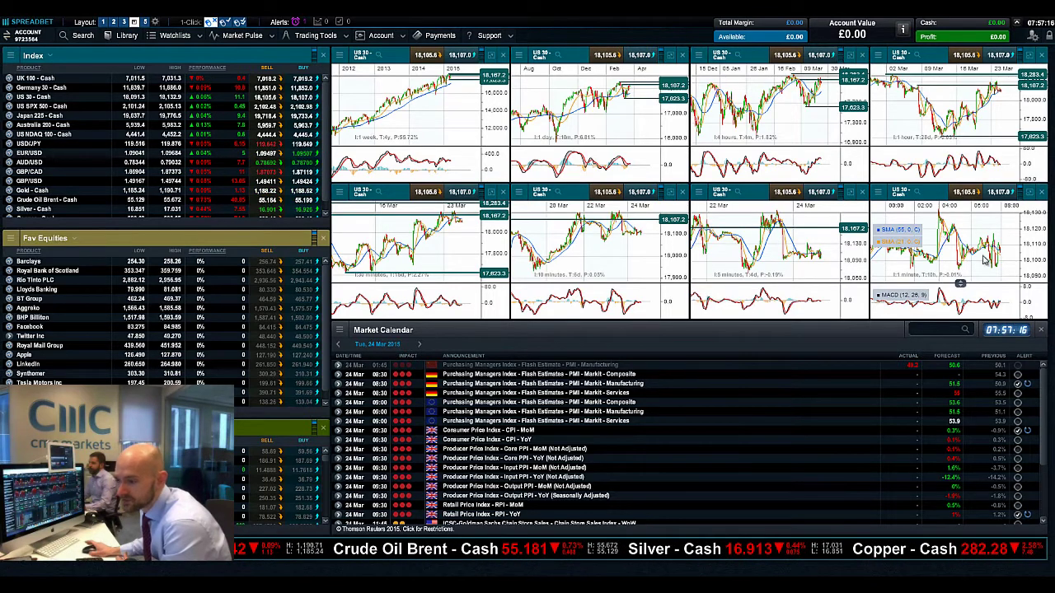
left_click(38, 79)
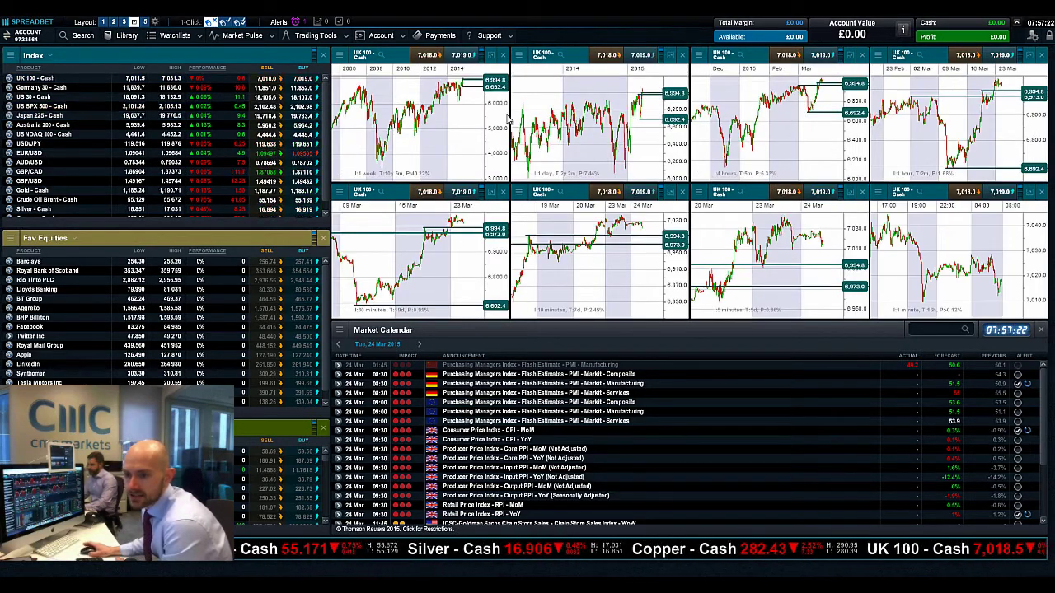
Zoom into the daily UK 100 chart and raise the upper resistance line to 6,995.5.
double_click(653, 83)
scroll(982, 263, "up", 5)
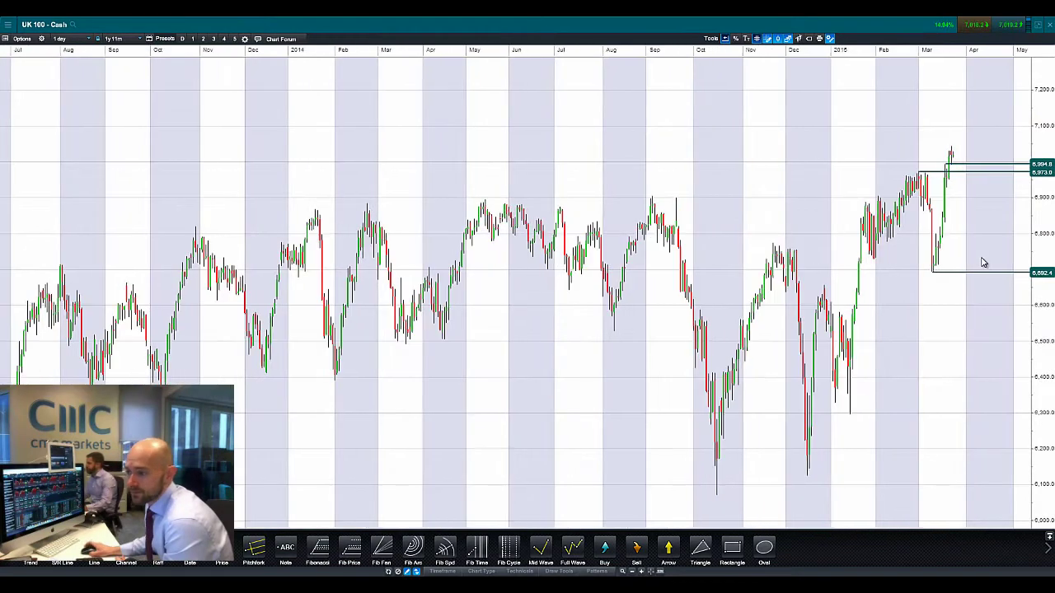
scroll(982, 263, "up", 3)
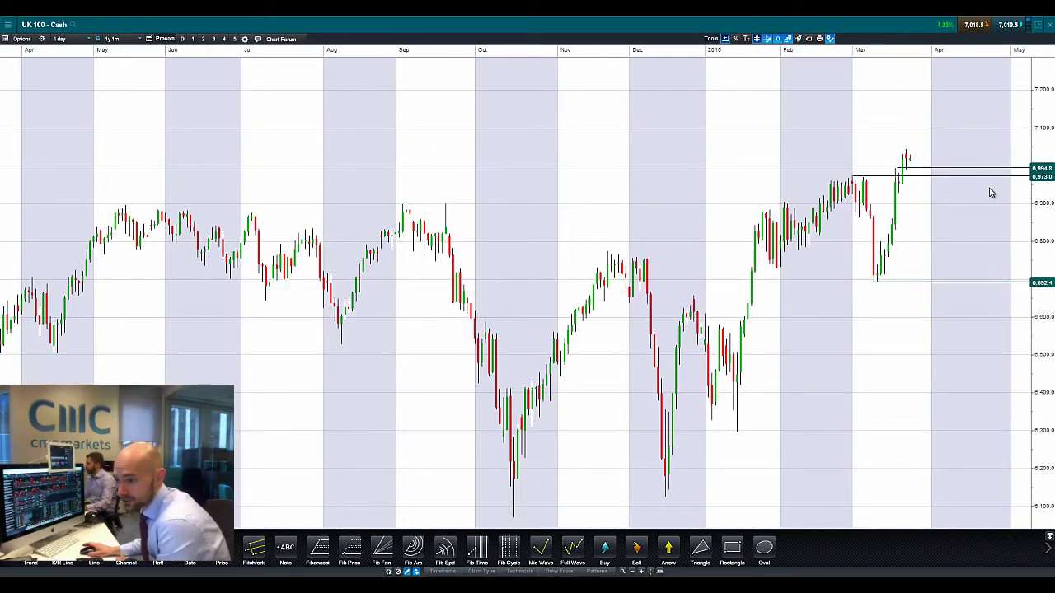
left_click_drag(900, 169, 897, 170)
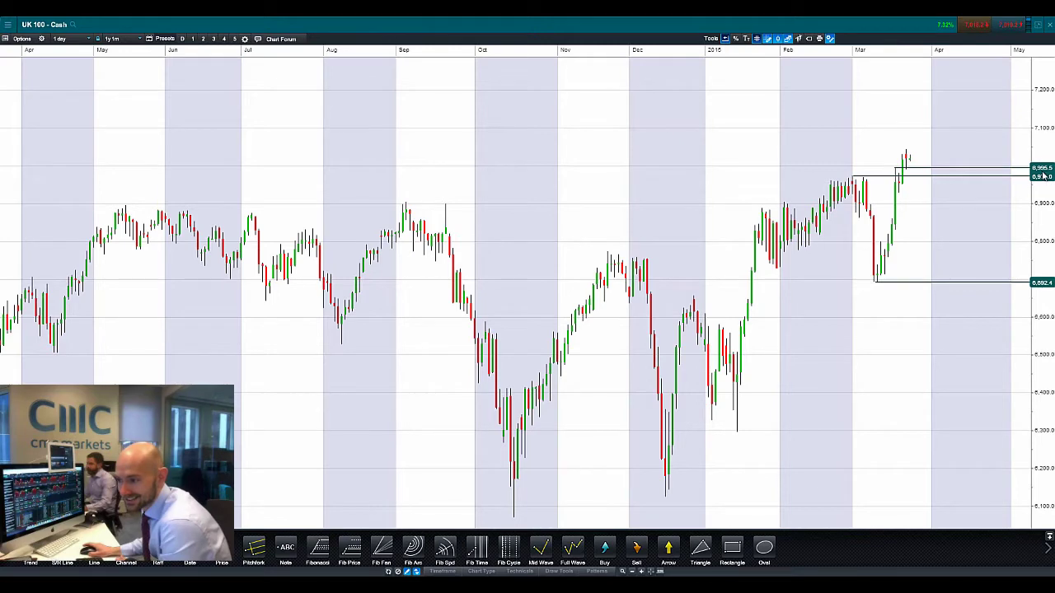
left_click(1038, 27)
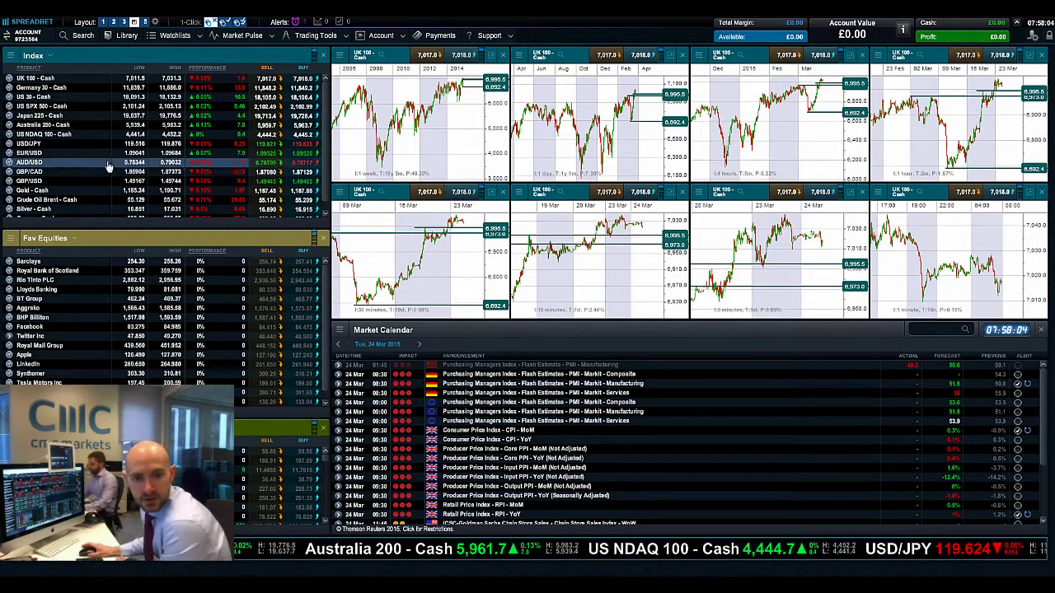
Load Japan 225 - Cash into all charts and review the daily chart's levels.
left_click(38, 117)
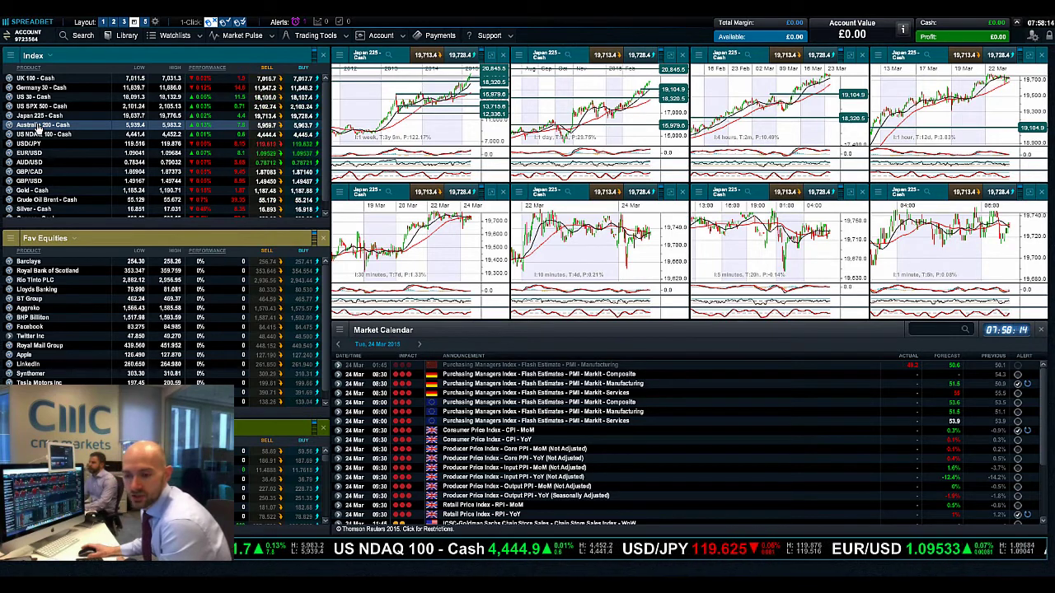
left_click(670, 55)
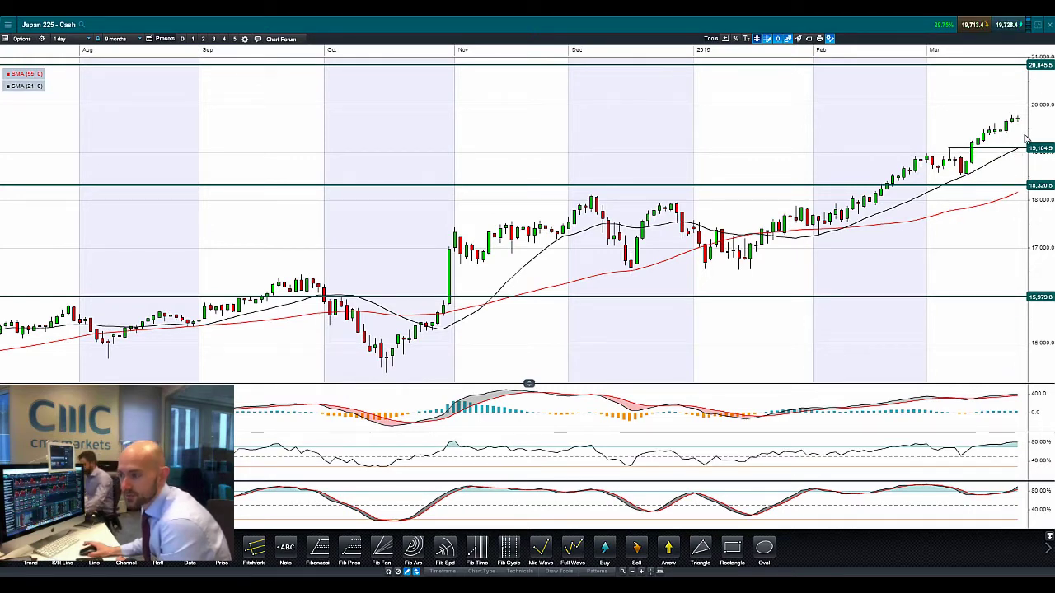
left_click(1038, 27)
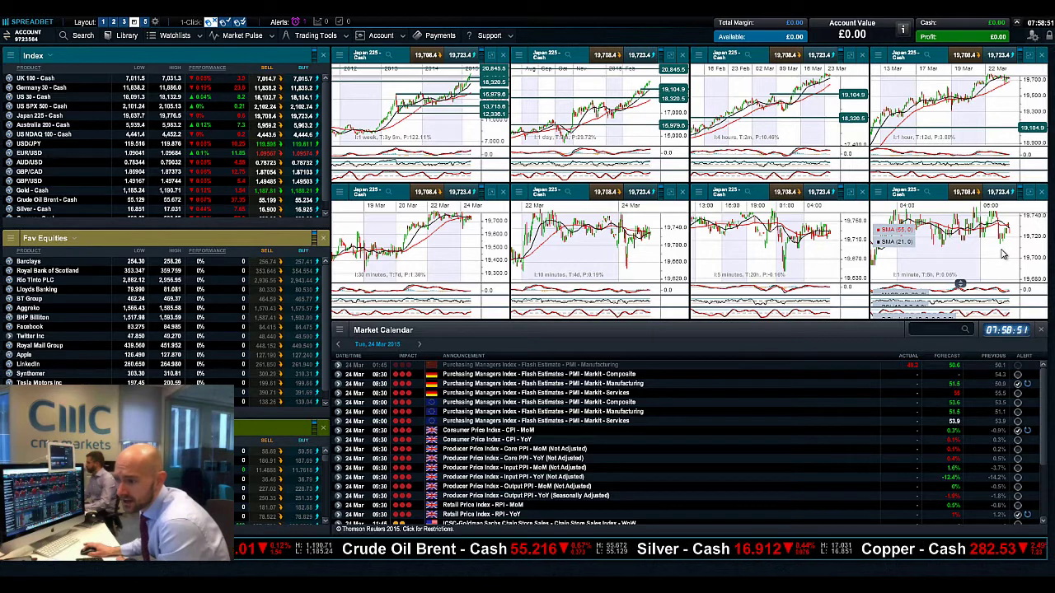
Draw a horizontal resistance line at 19,746.1 on the 1-minute Japan 225 chart.
left_click(1029, 192)
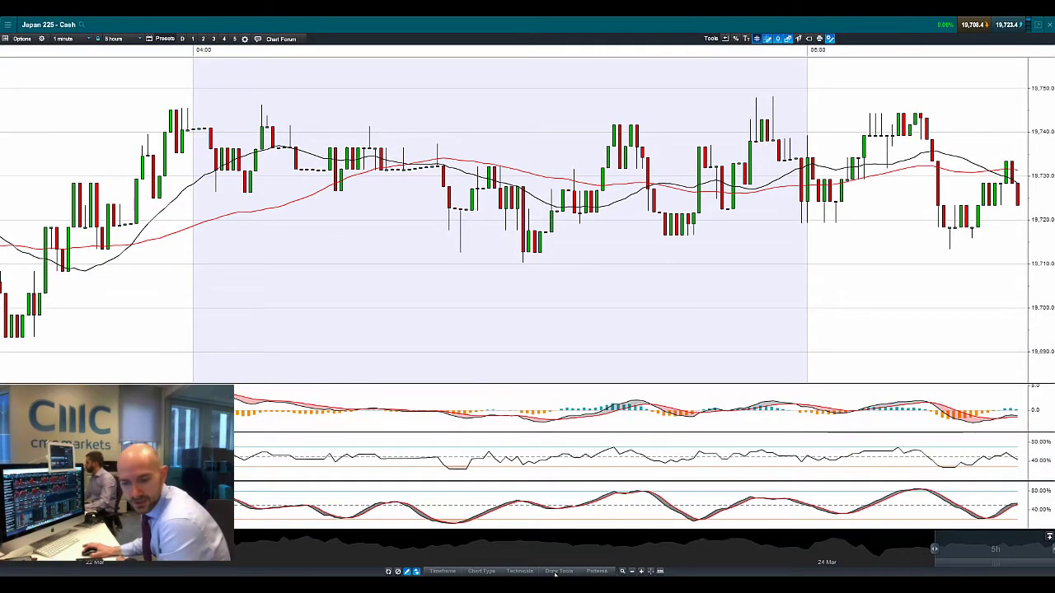
left_click_drag(276, 77, 263, 106)
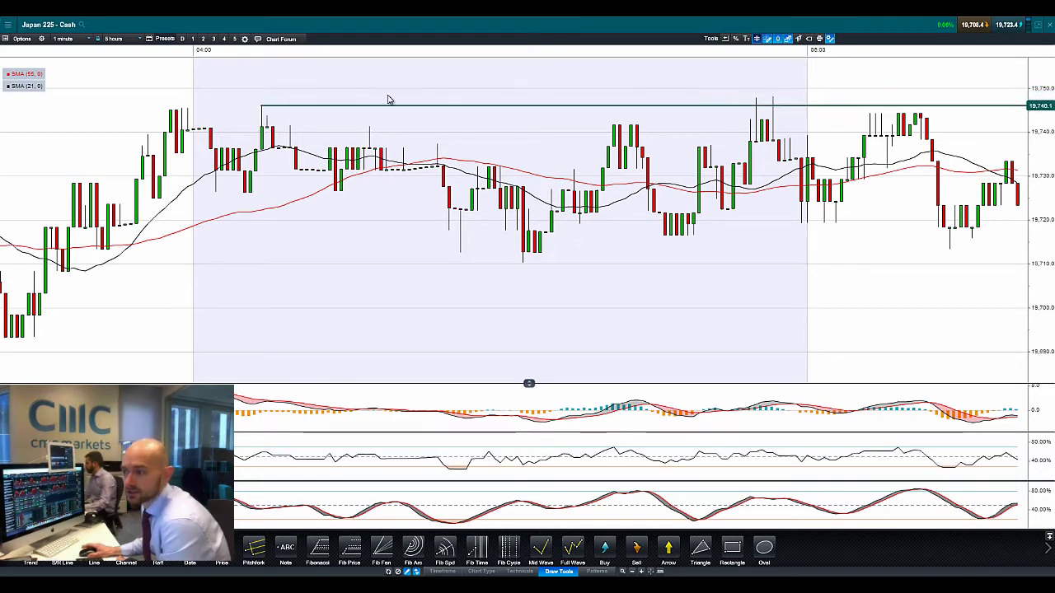
left_click(1040, 32)
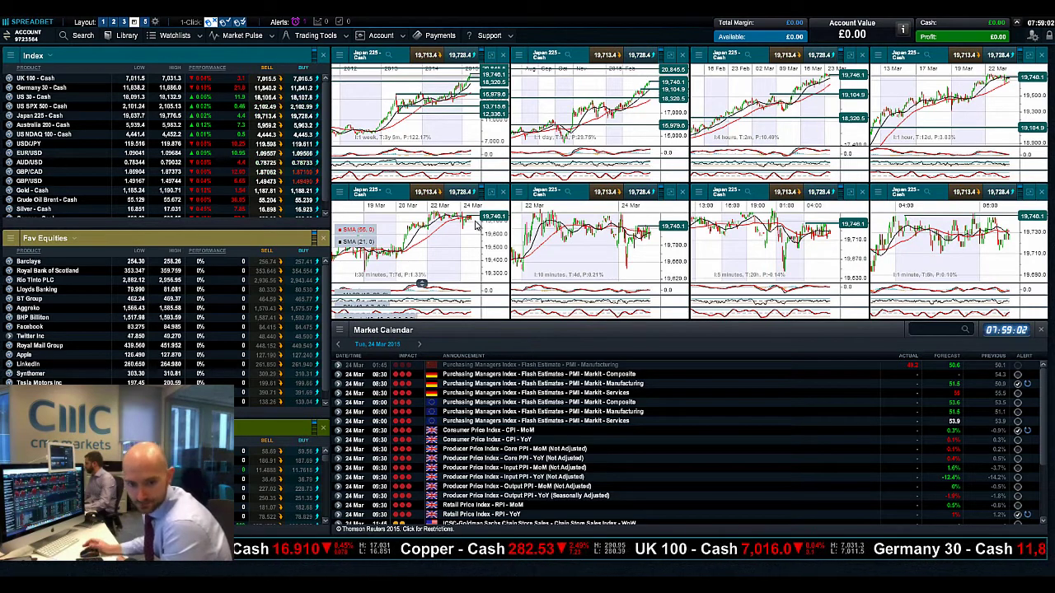
Nudge the daily USD/JPY 119.389 support line lower, then load Crude Oil Brent - Cash.
left_click(31, 147)
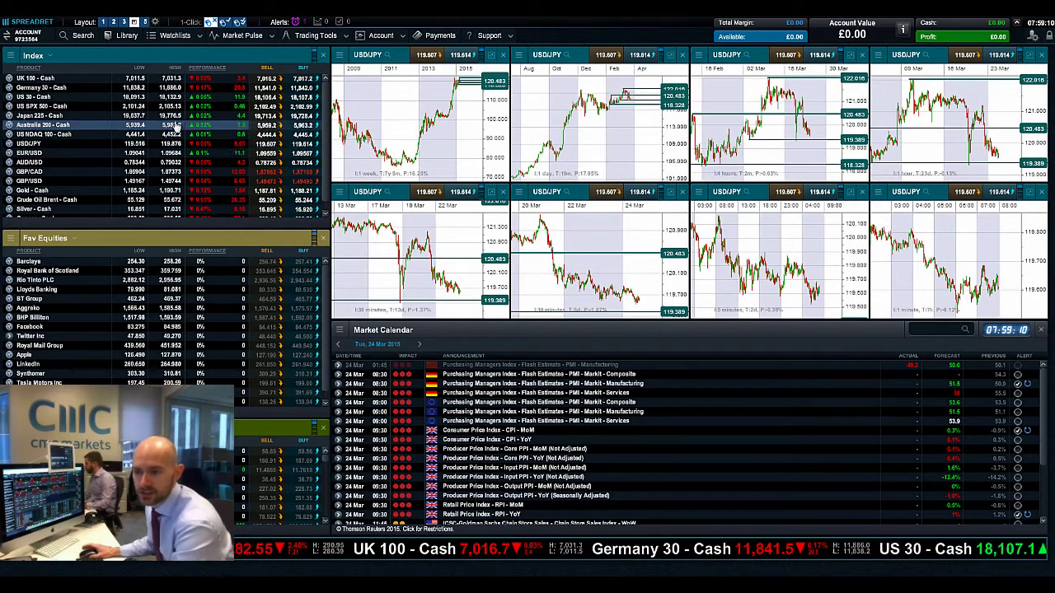
left_click(671, 56)
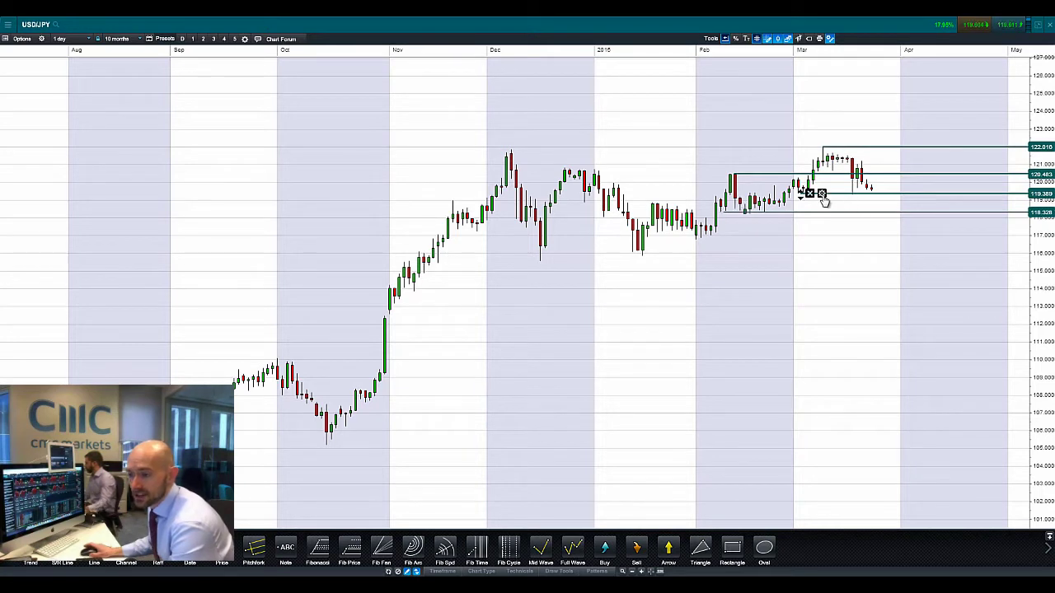
left_click_drag(804, 196, 801, 198)
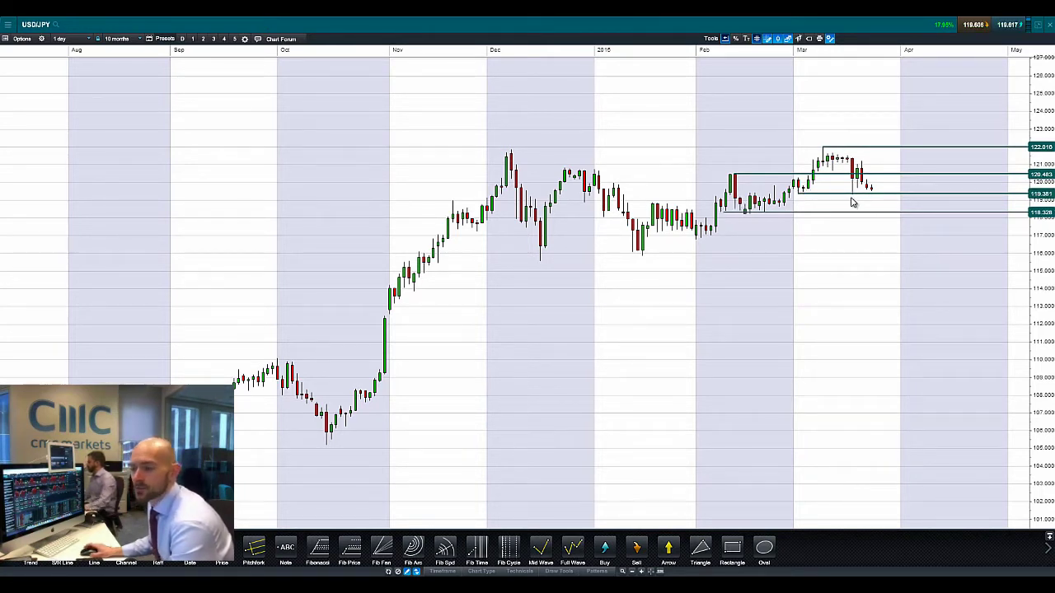
left_click(1038, 25)
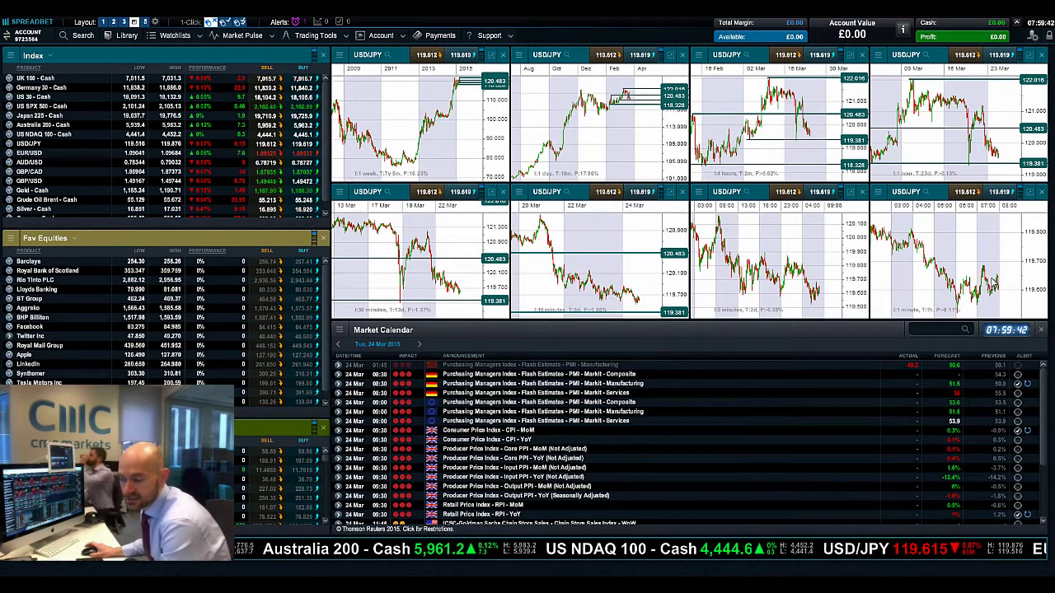
left_click(69, 204)
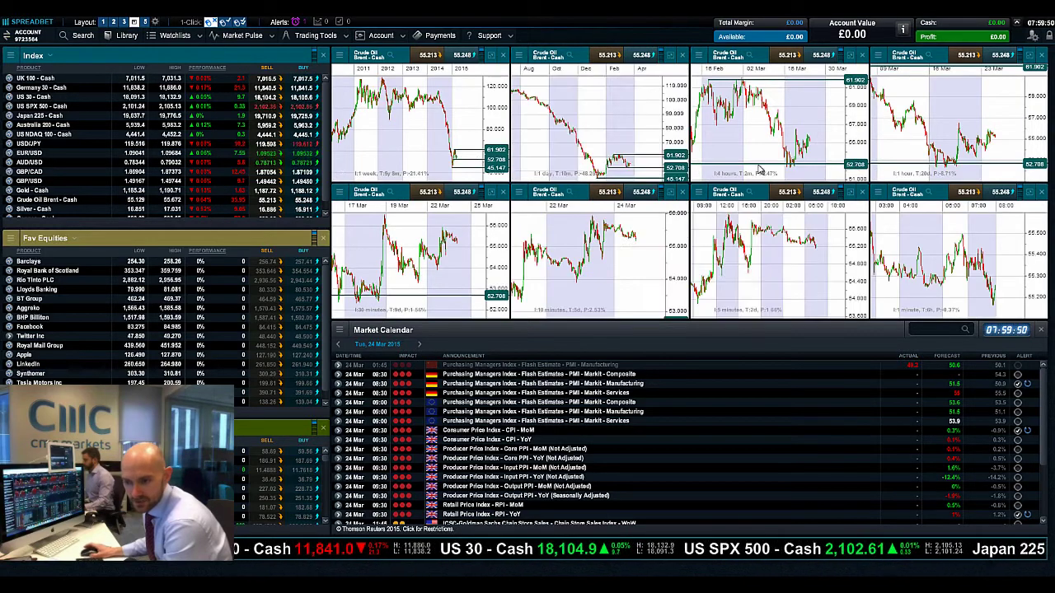
Inspect the 52.708 support line on the maximised daily Brent chart.
left_click(670, 55)
left_click(775, 502)
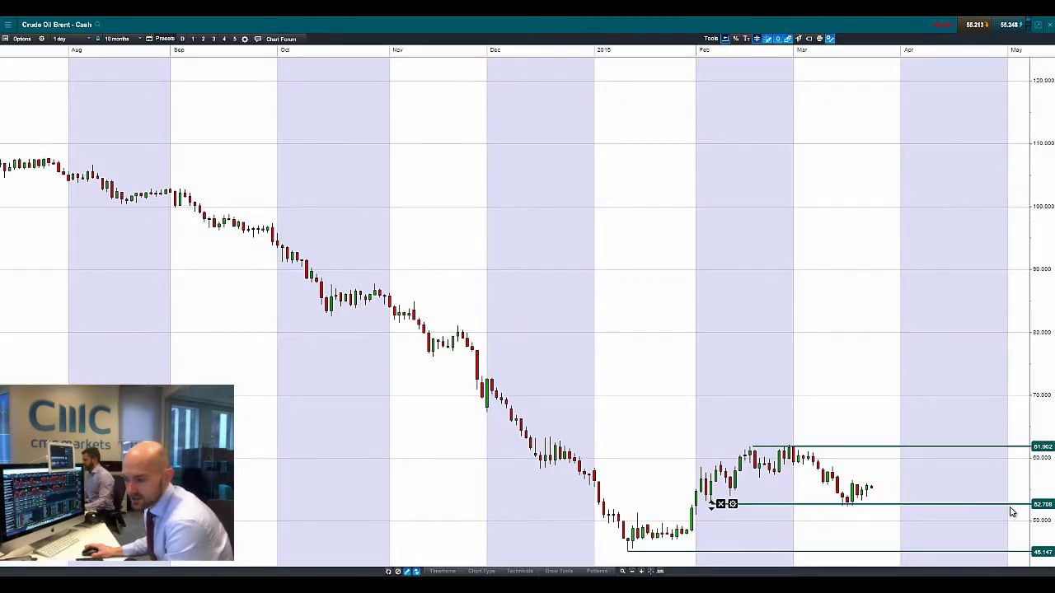
mouse_move(730, 513)
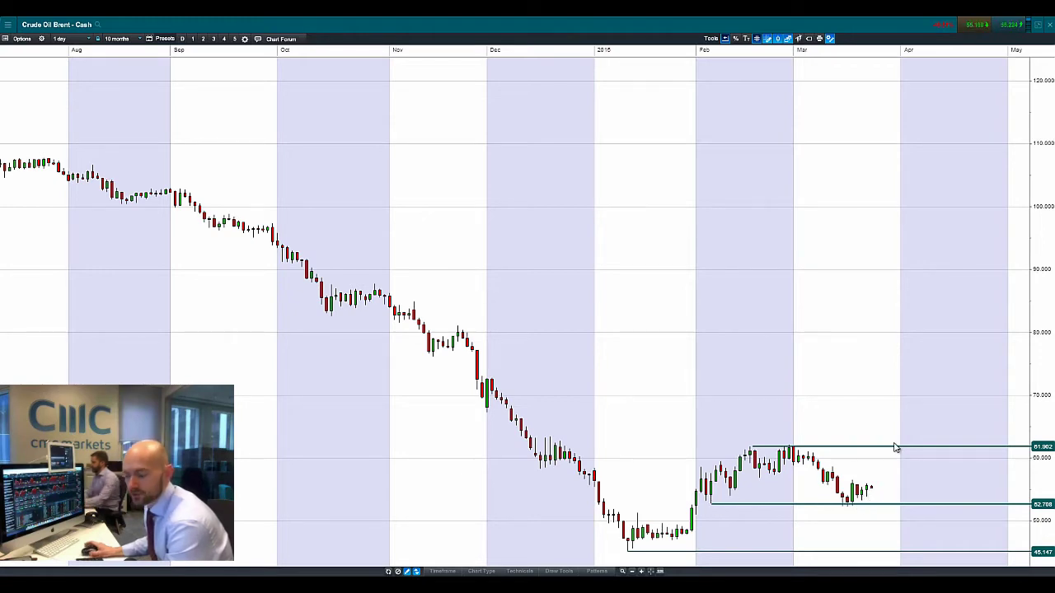
left_click(1038, 27)
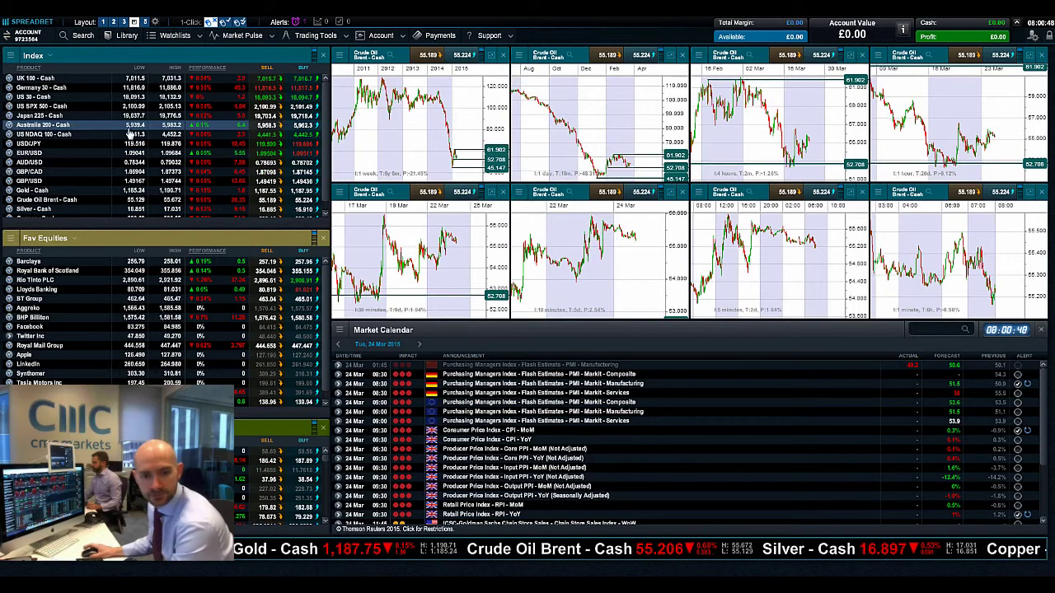
Load Gold - Cash and fix a support line at the 1,133.06 low on the daily chart.
left_click(41, 192)
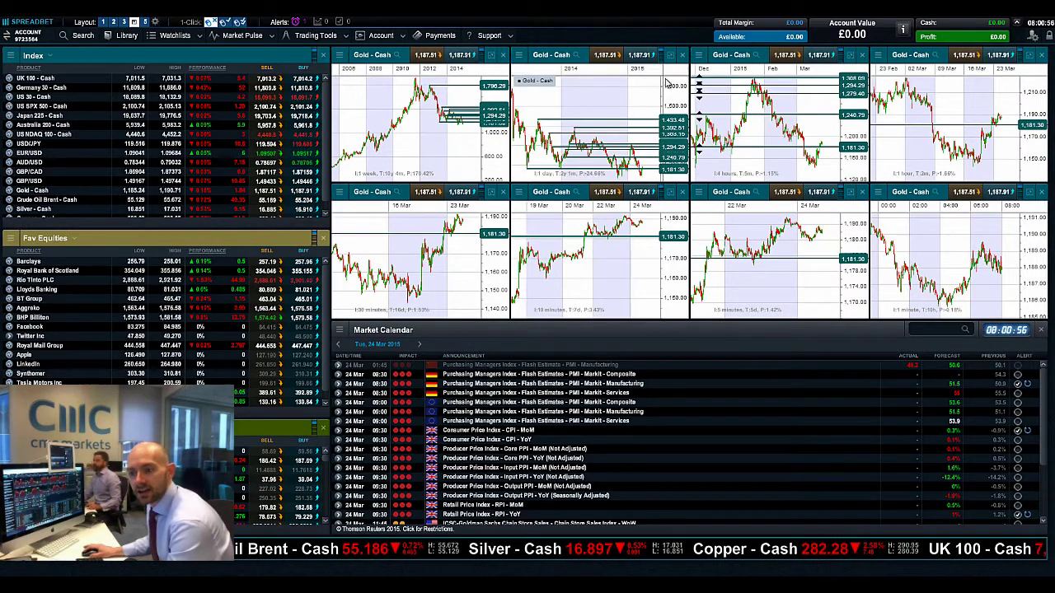
double_click(818, 130)
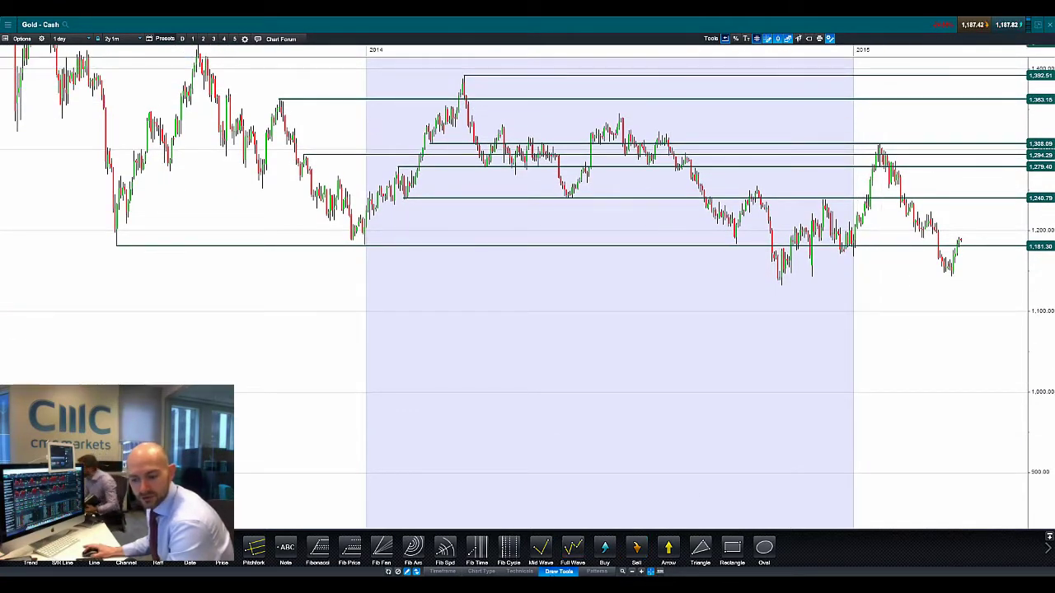
left_click(782, 286)
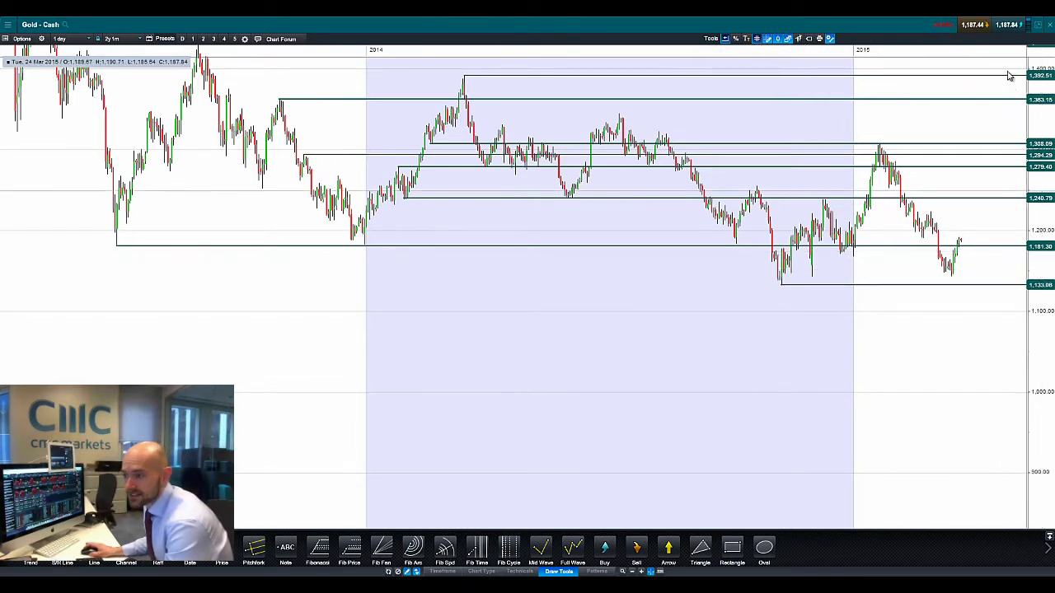
left_click(1028, 38)
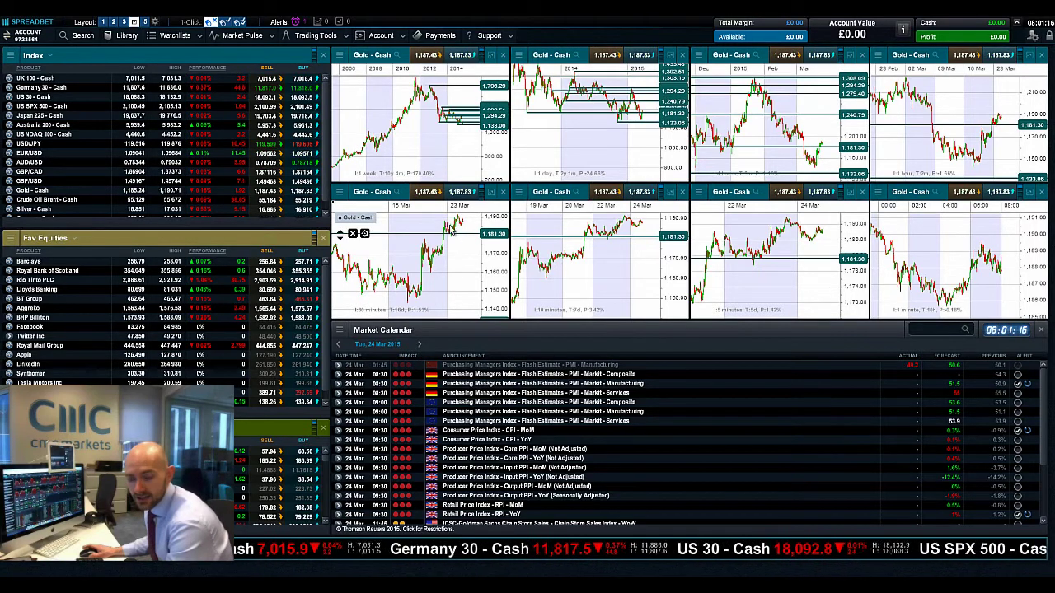
mouse_move(457, 236)
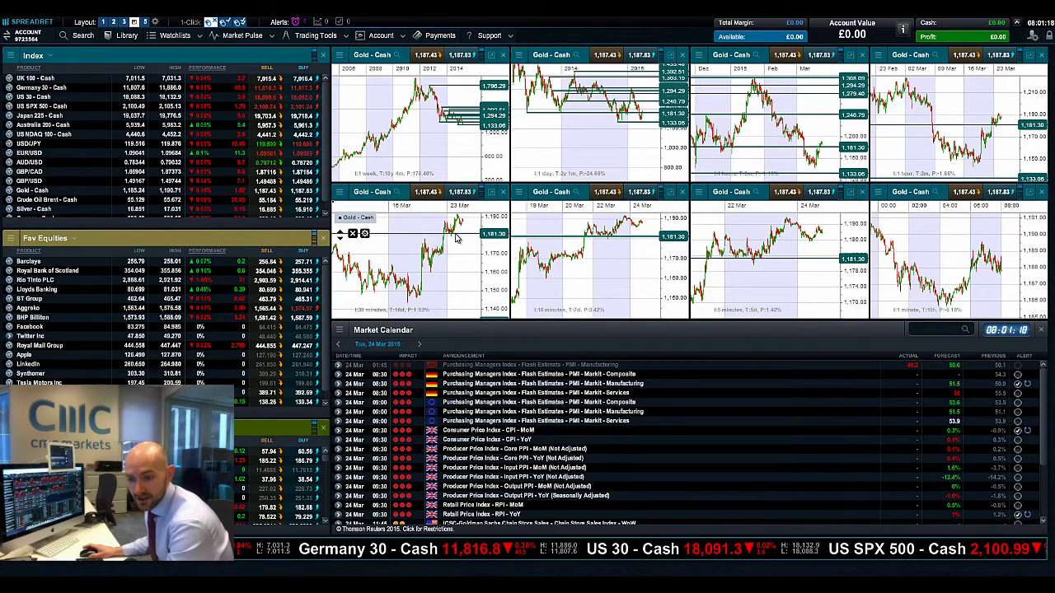
mouse_move(599, 239)
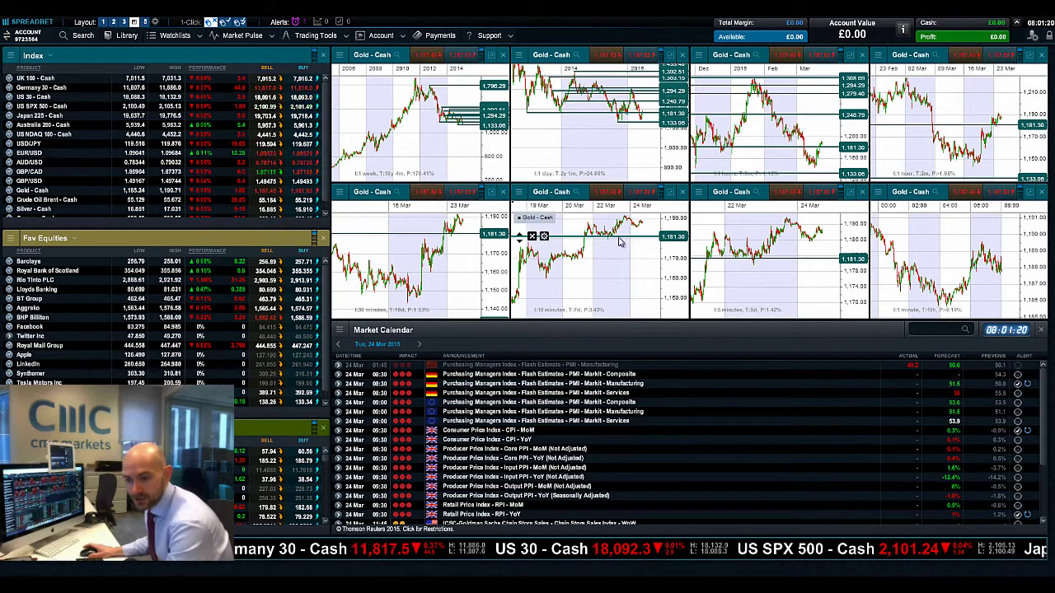
mouse_move(765, 261)
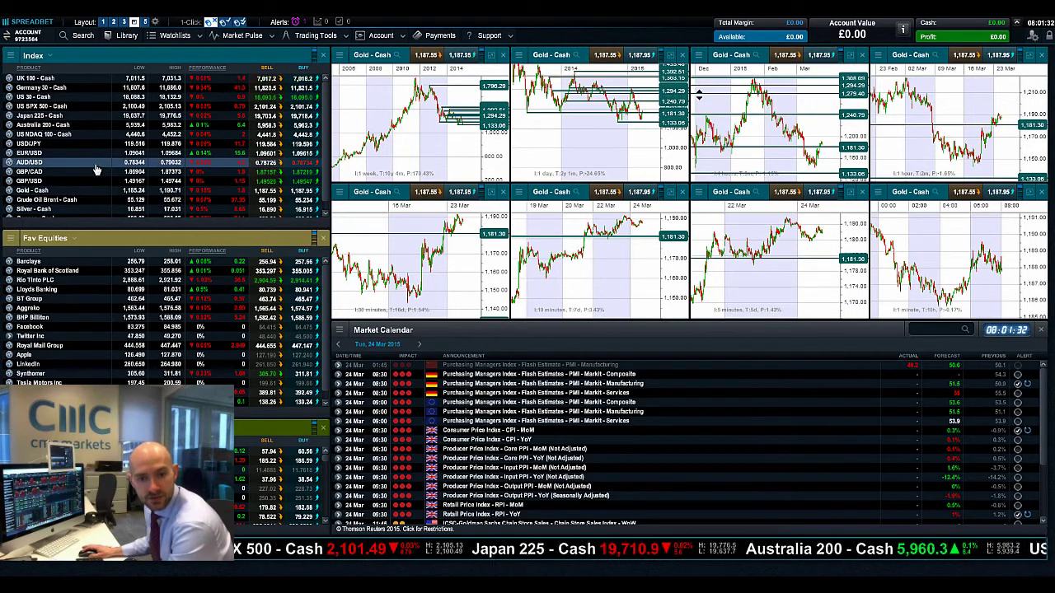
Load EUR/USD into all charts and zoom in on the daily chart's levels.
left_click(27, 154)
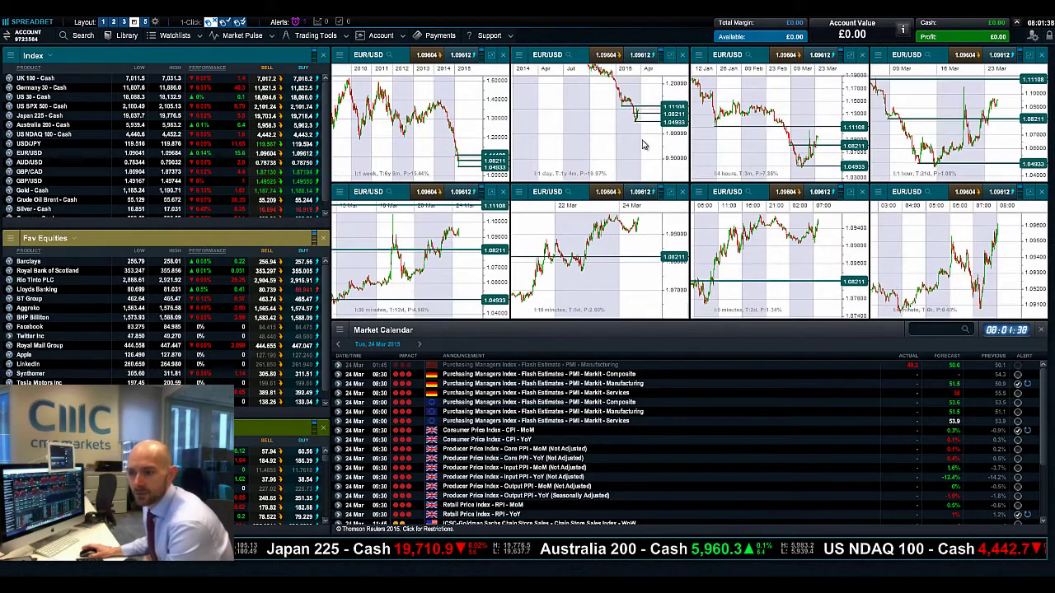
left_click(670, 54)
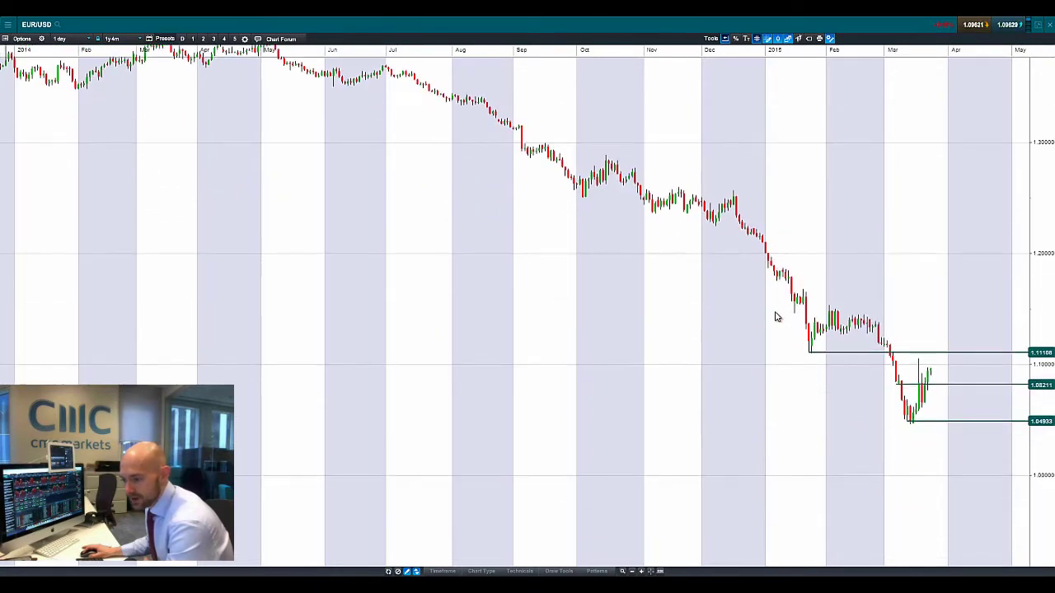
scroll(857, 365, "up", 2)
scroll(862, 371, "up", 3)
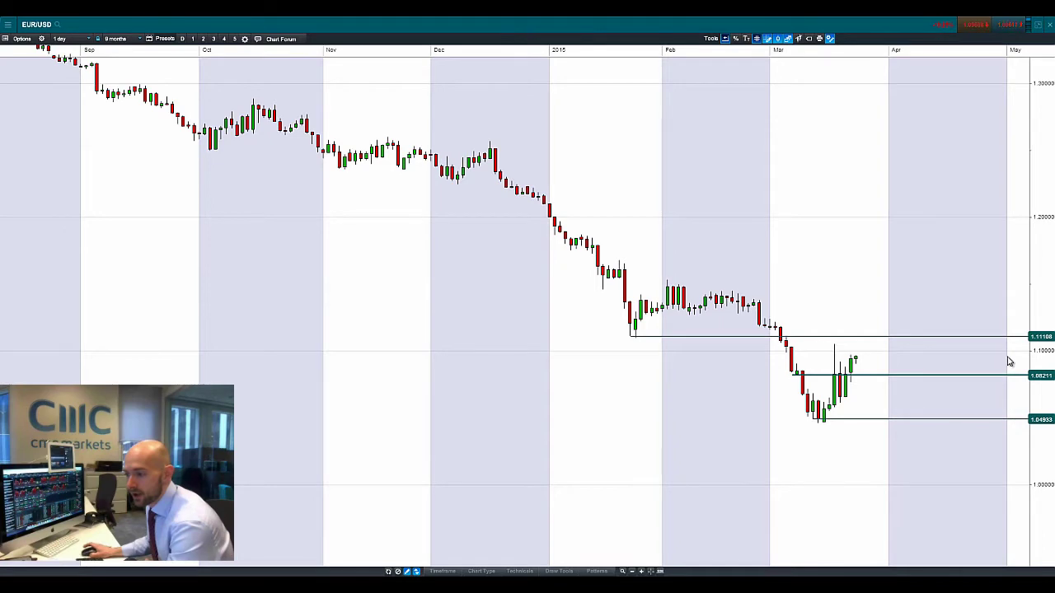
left_click(1040, 26)
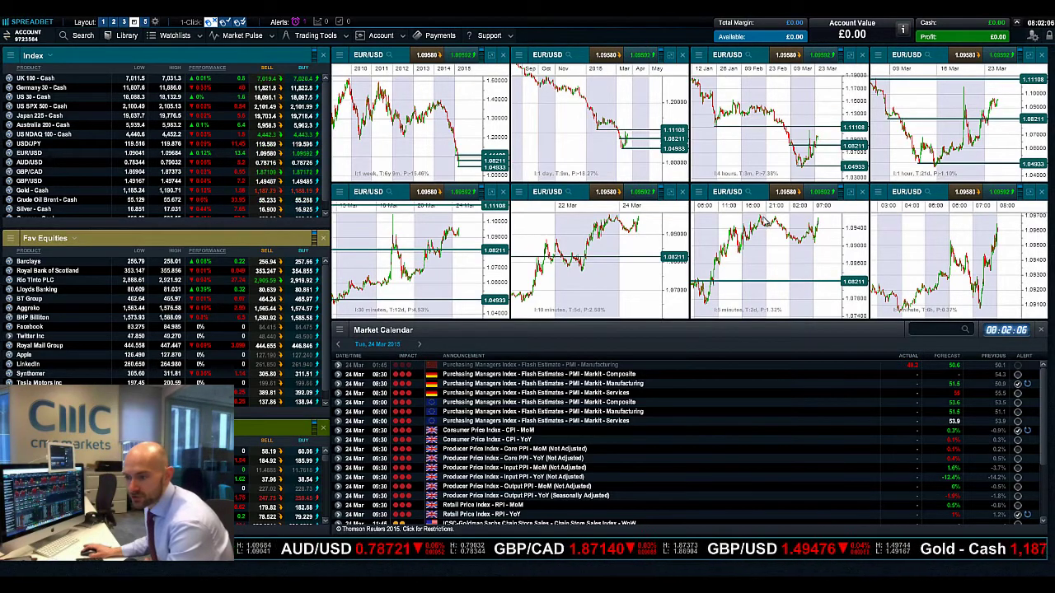
Draw a horizontal resistance line at the 1.09721 high on the 5-minute chart.
left_click(849, 192)
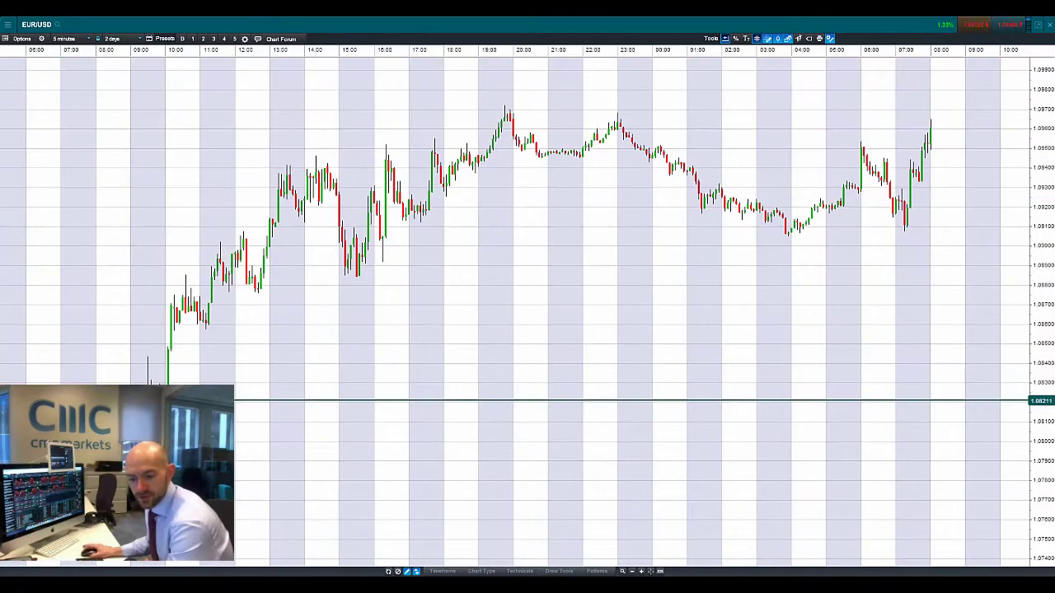
left_click(560, 571)
left_click(94, 547)
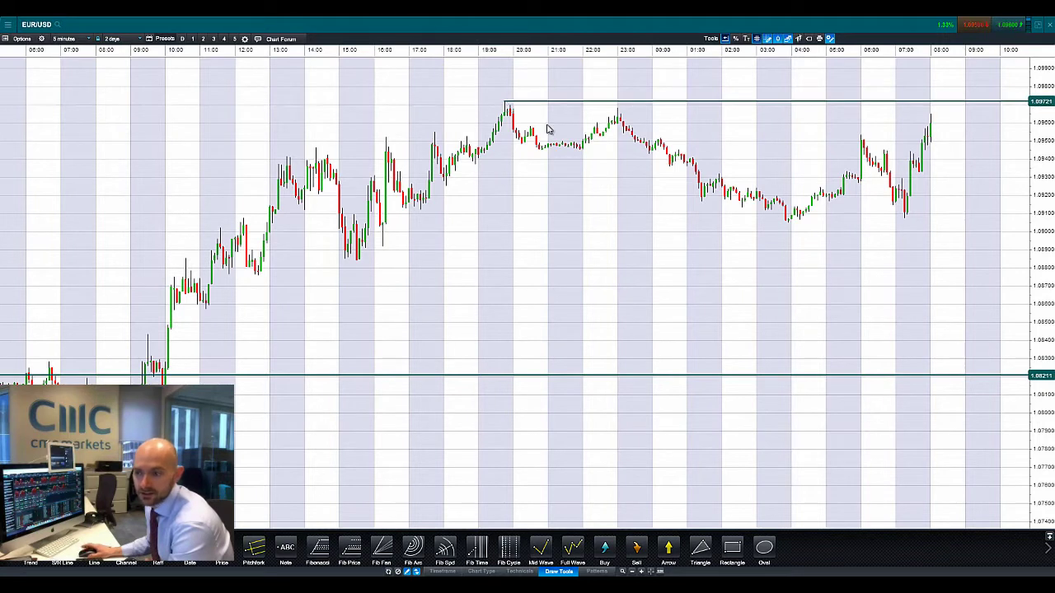
mouse_move(505, 105)
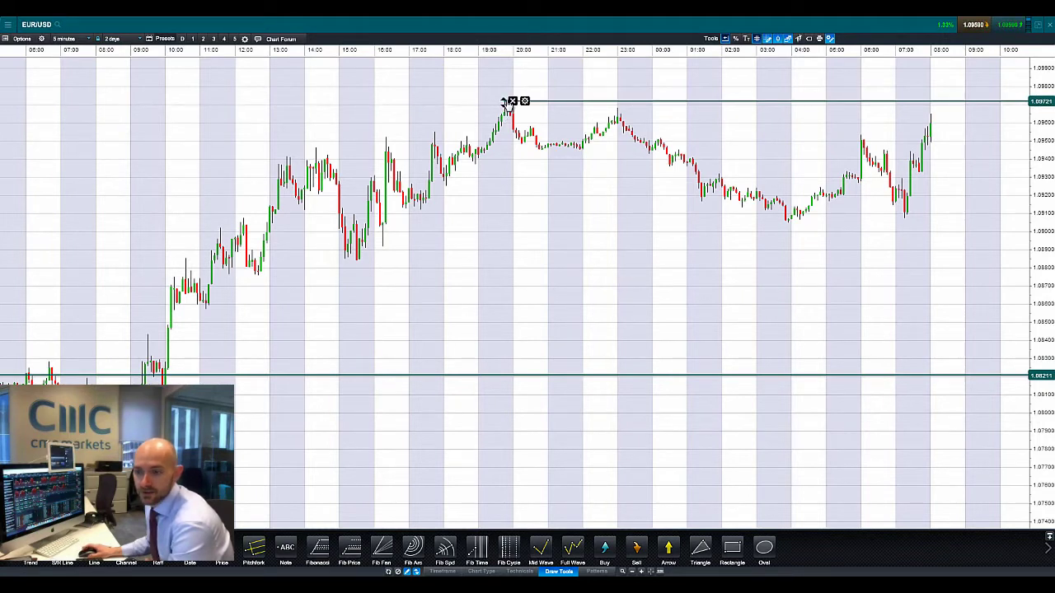
left_click(1039, 28)
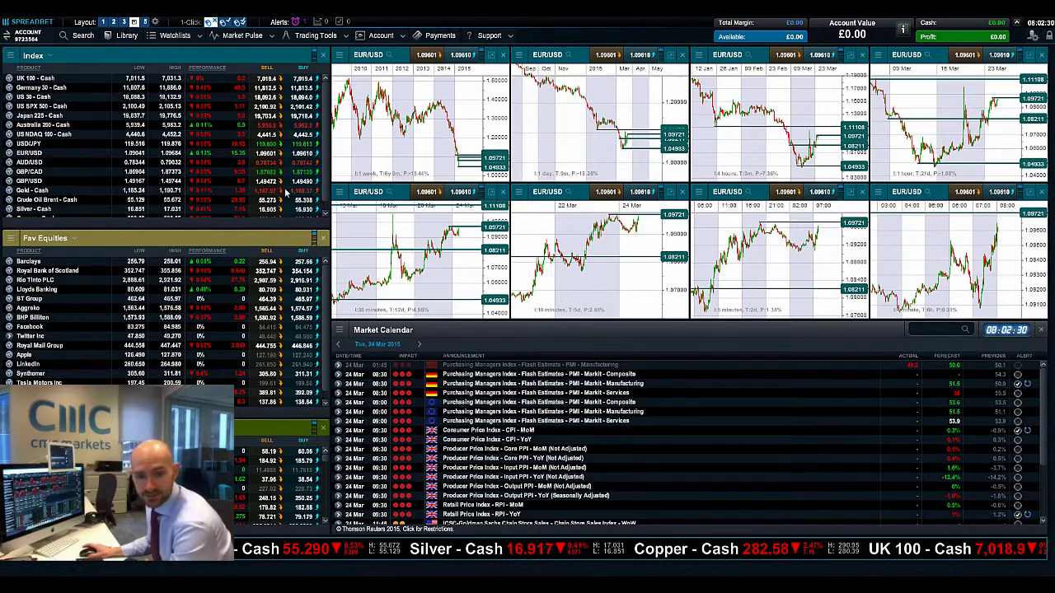
Load GBP/USD into all eight charts and briefly view its daily chart full screen.
left_click(37, 183)
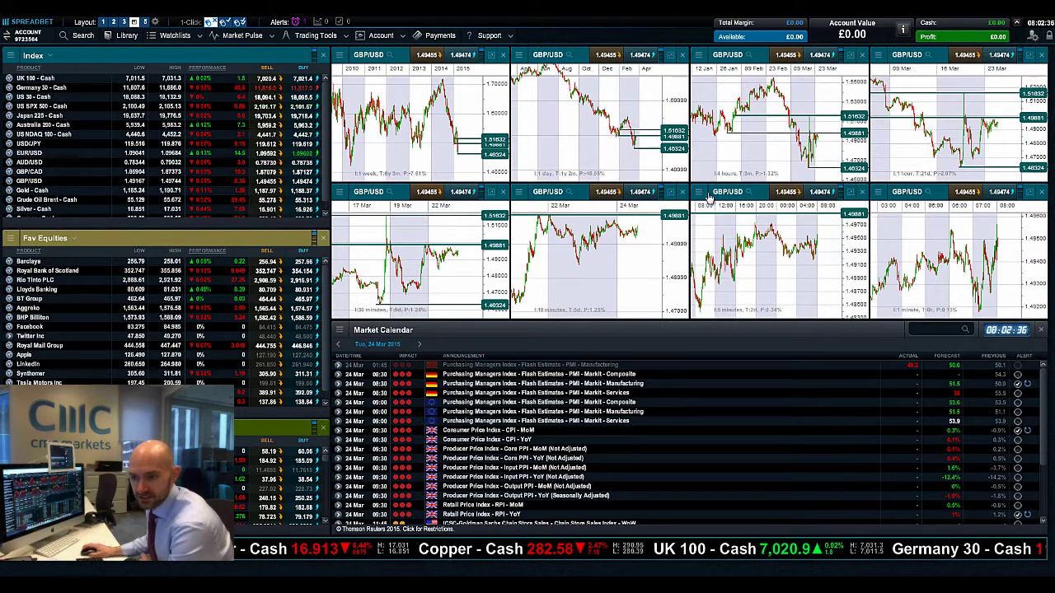
left_click(671, 55)
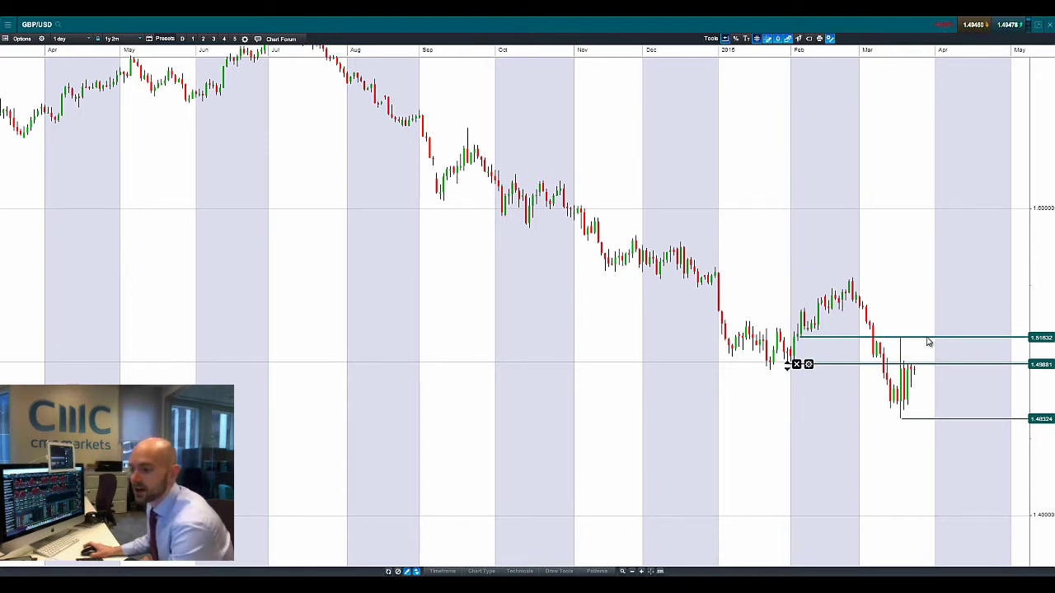
left_click(1038, 29)
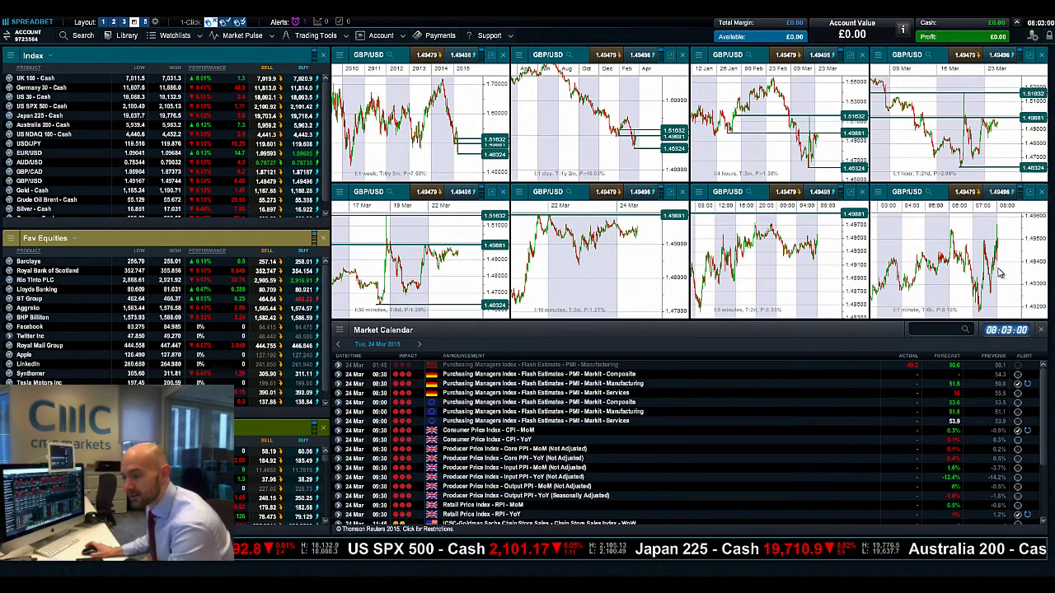
Zoom the GBP/USD 1-minute chart and move the market calendar to Wednesday 25 March.
scroll(993, 275, "up", 3)
scroll(997, 273, "up", 2)
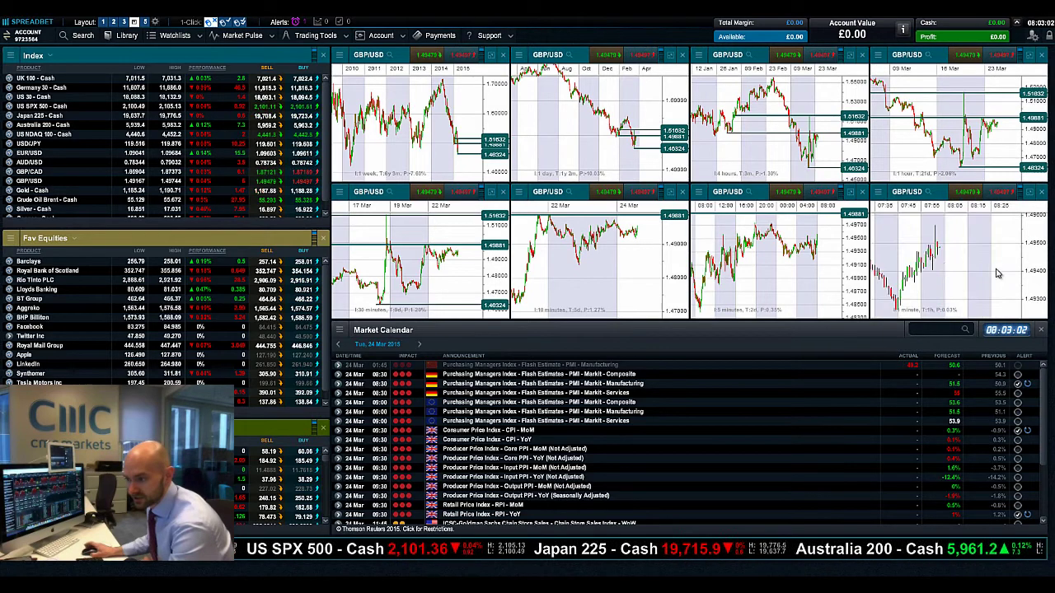
scroll(937, 233, "down", 4)
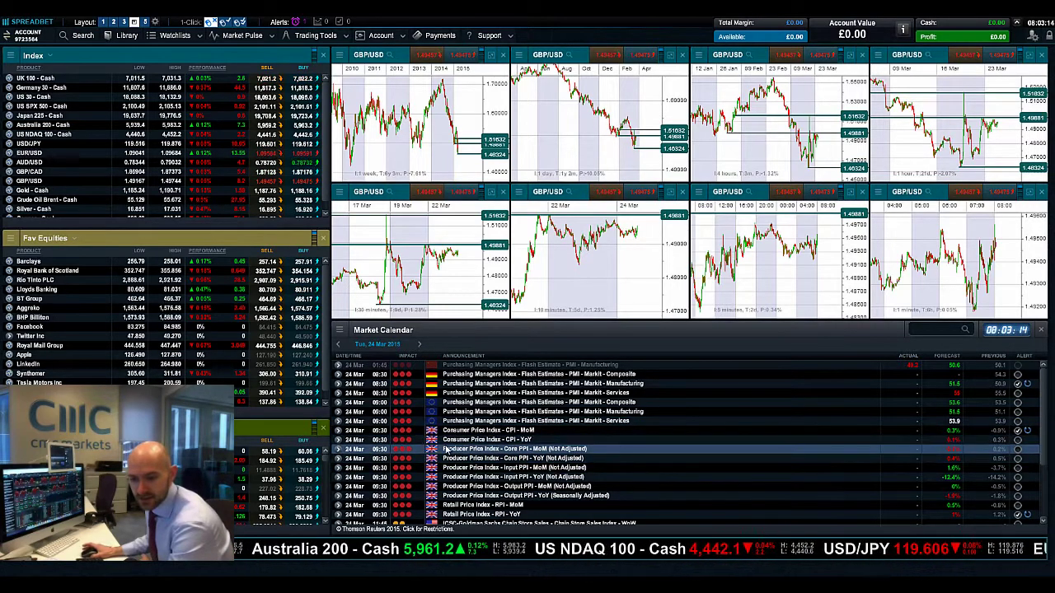
left_click(419, 345)
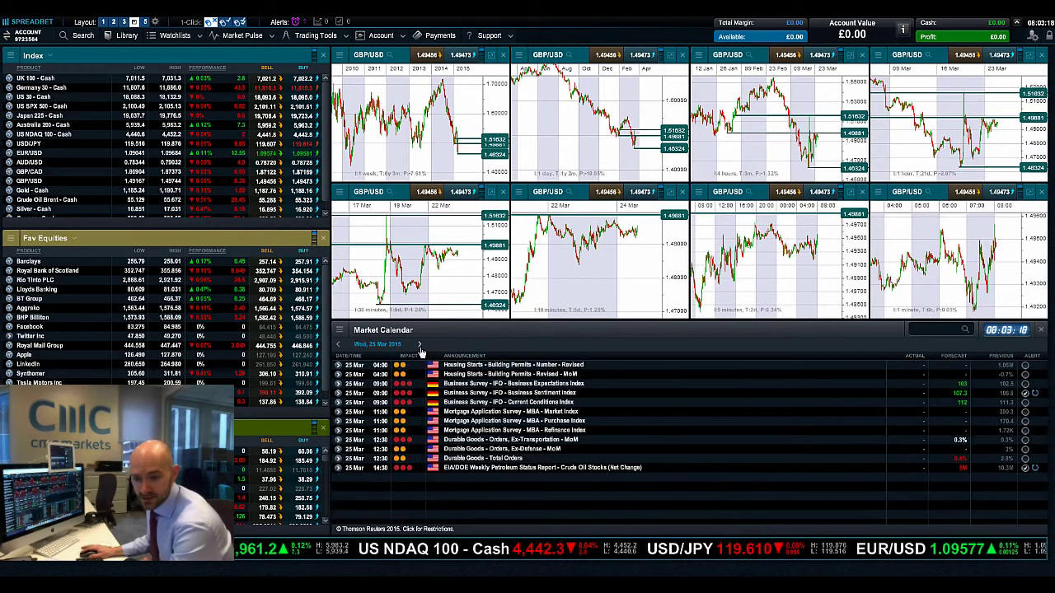